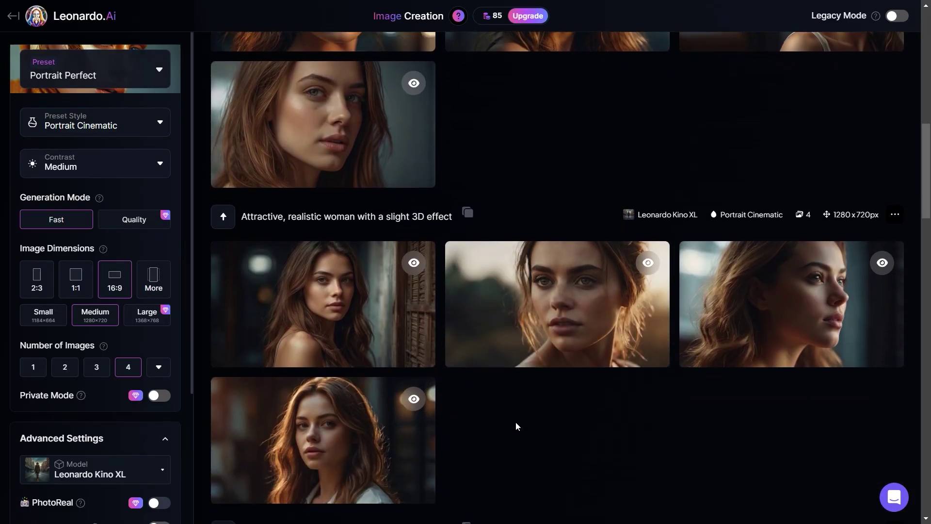
- Scroll down the Image Creation gallery to the later Leonardo Kino XL portrait batches
scroll(516, 426, down, 5)
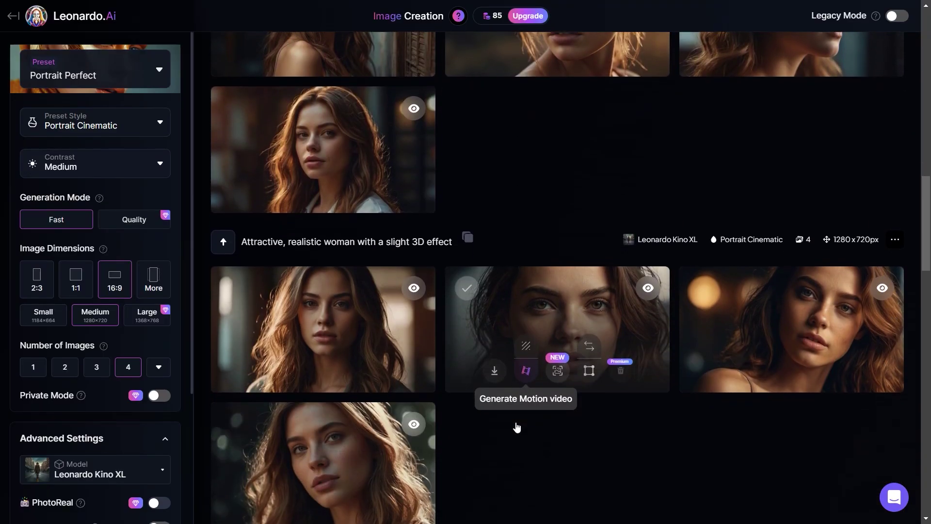
scroll(564, 433, down, 4)
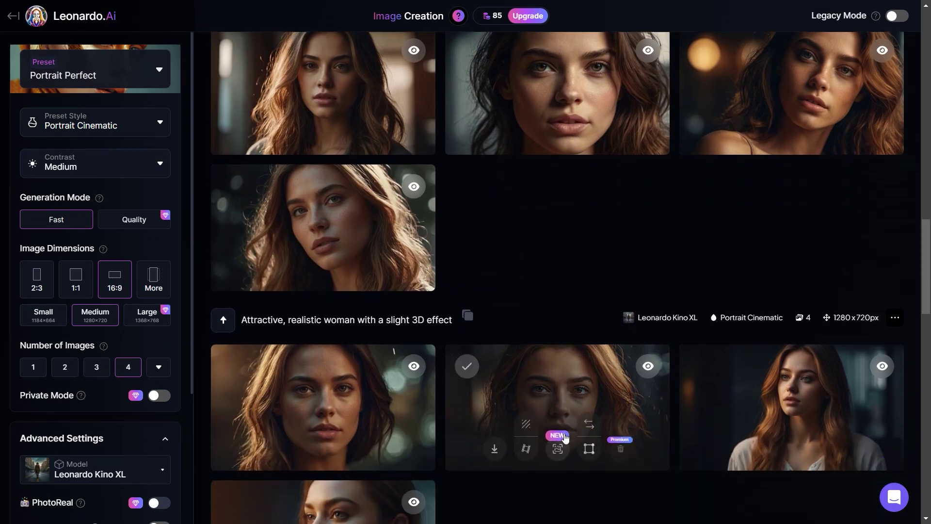
scroll(565, 436, down, 2)
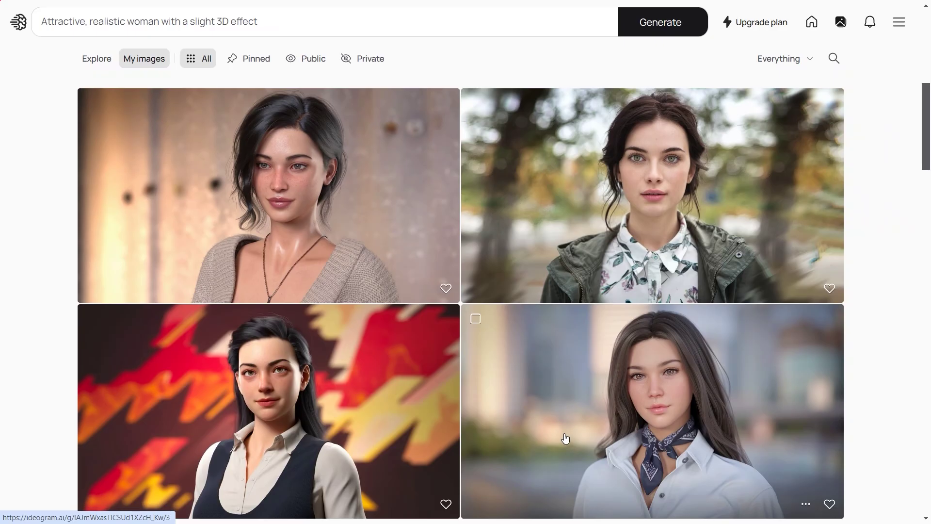
- Scroll down Ideogram's My images grid past the rabbit-archer and thatched-cottage images
scroll(563, 440, down, 4)
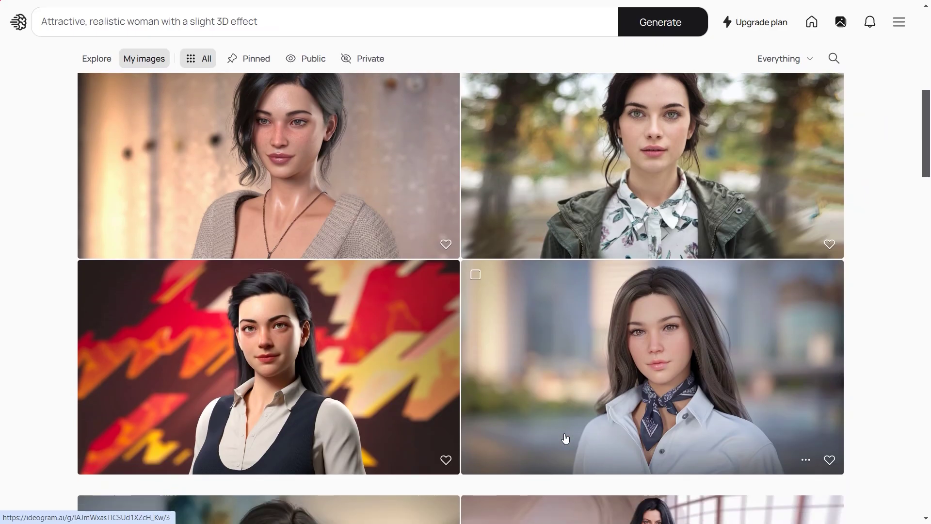
scroll(565, 439, down, 5)
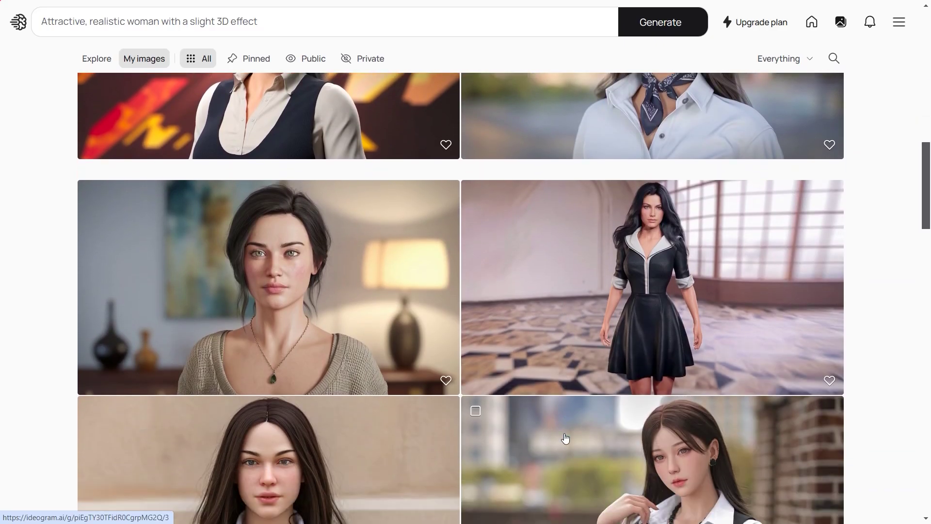
scroll(565, 438, down, 5)
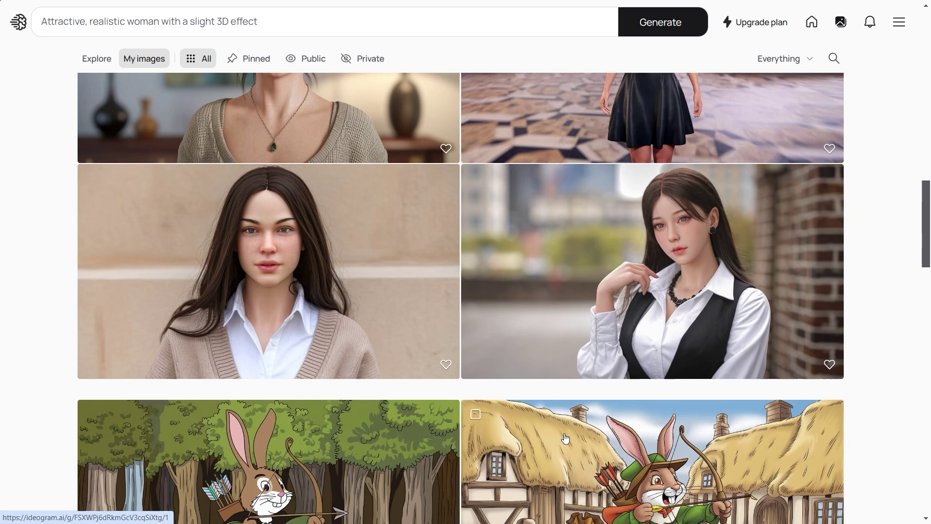
scroll(565, 438, down, 5)
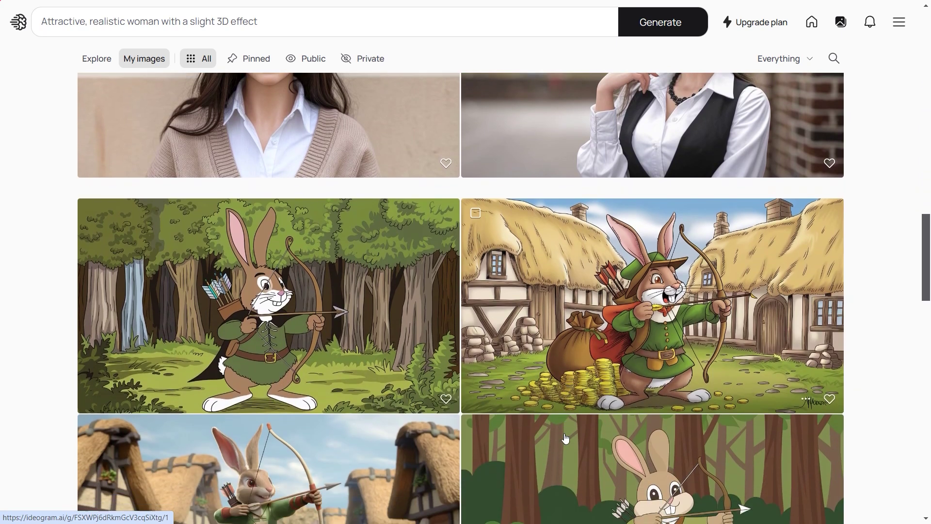
scroll(566, 438, down, 1)
scroll(565, 439, down, 4)
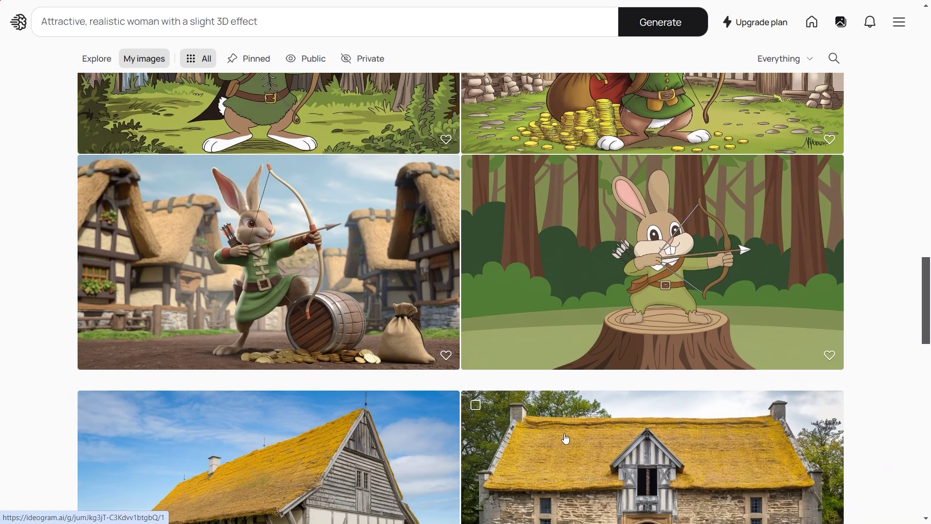
scroll(566, 438, down, 4)
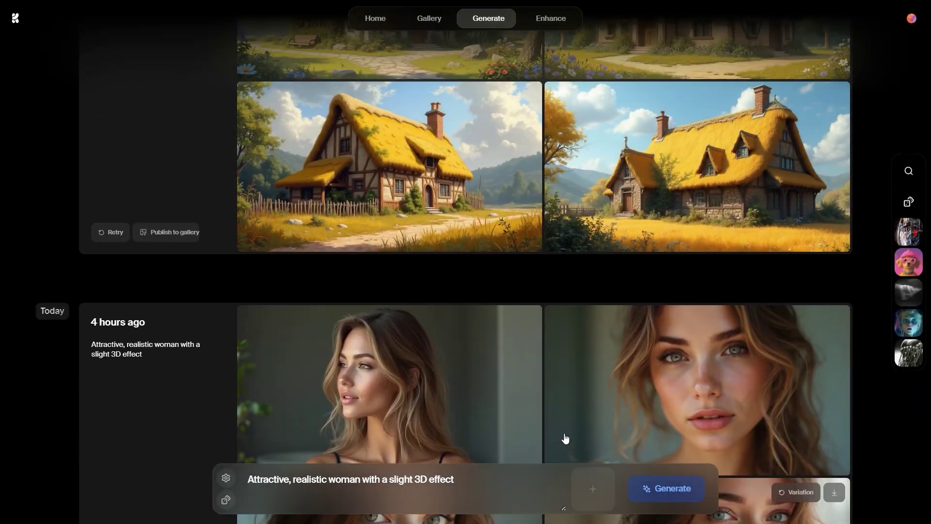
- Scroll back up the Krea generation history to the woman portrait batches
scroll(565, 438, up, 4)
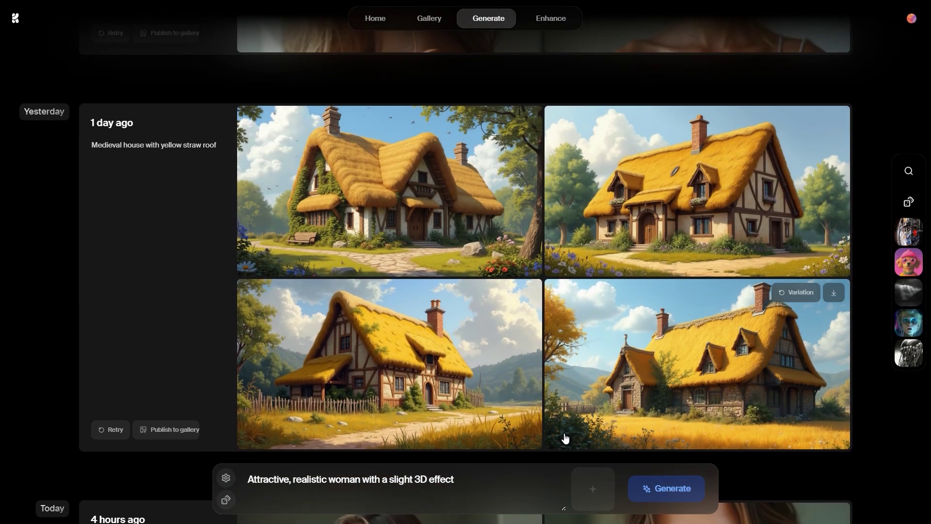
scroll(565, 438, up, 6)
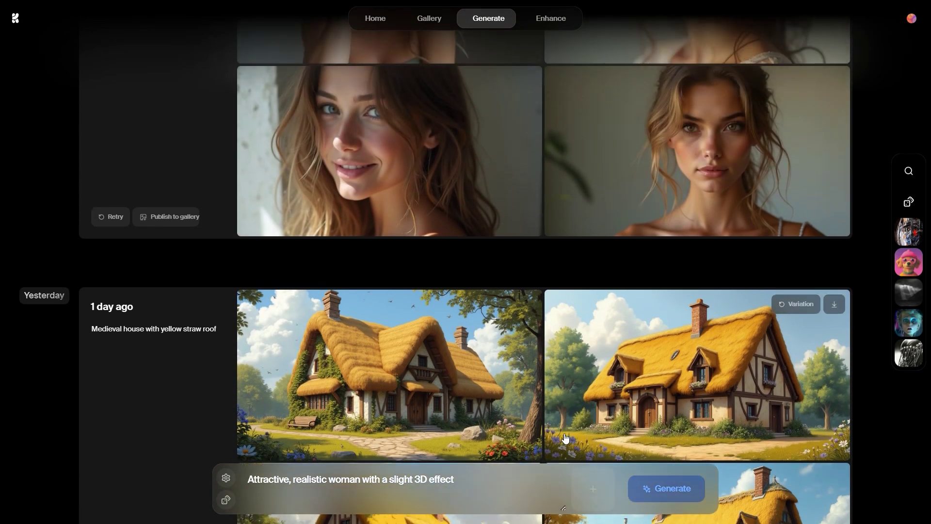
scroll(565, 438, up, 5)
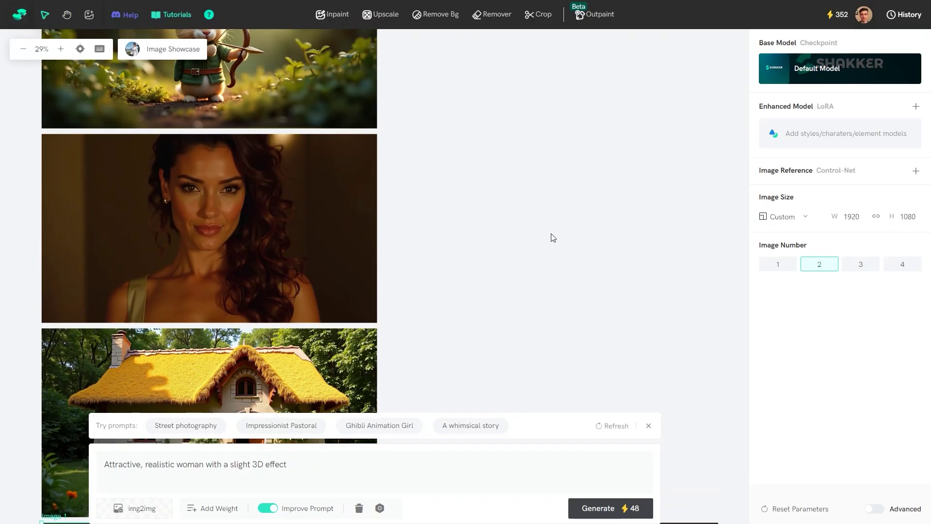
- Scroll up the Shakker canvas column to the earlier generated woman portraits
scroll(554, 237, up, 4)
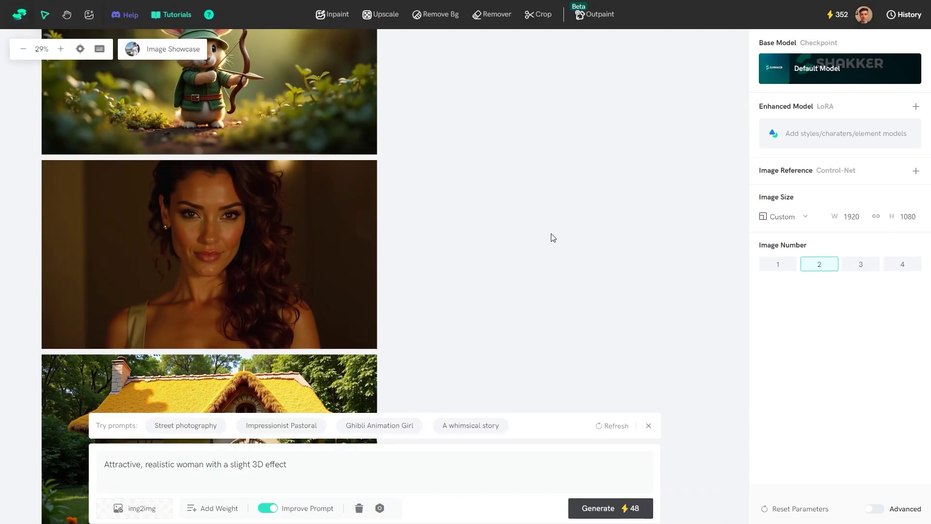
scroll(554, 237, up, 5)
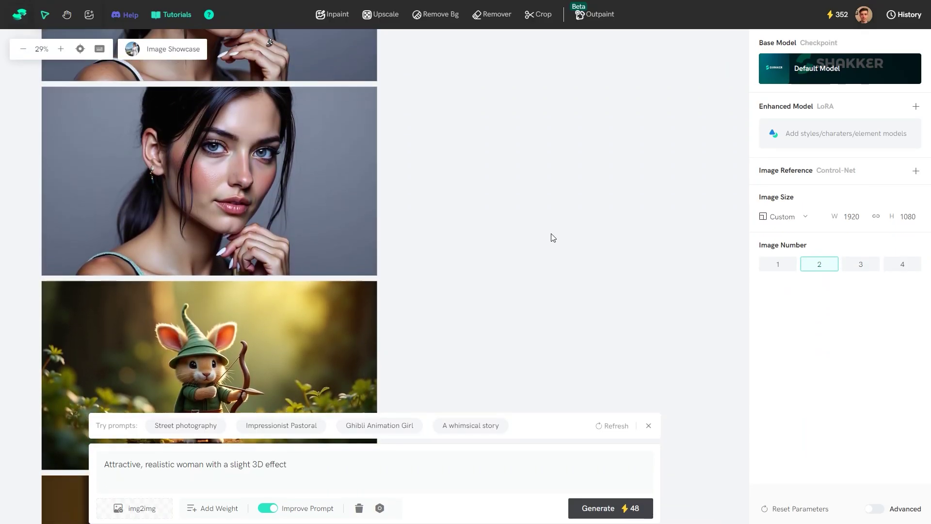
scroll(554, 237, up, 4)
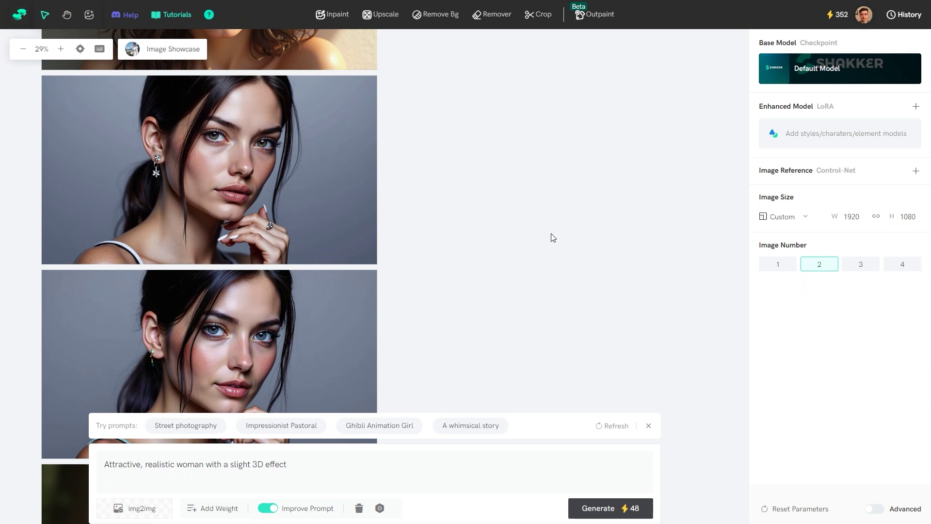
scroll(554, 237, up, 5)
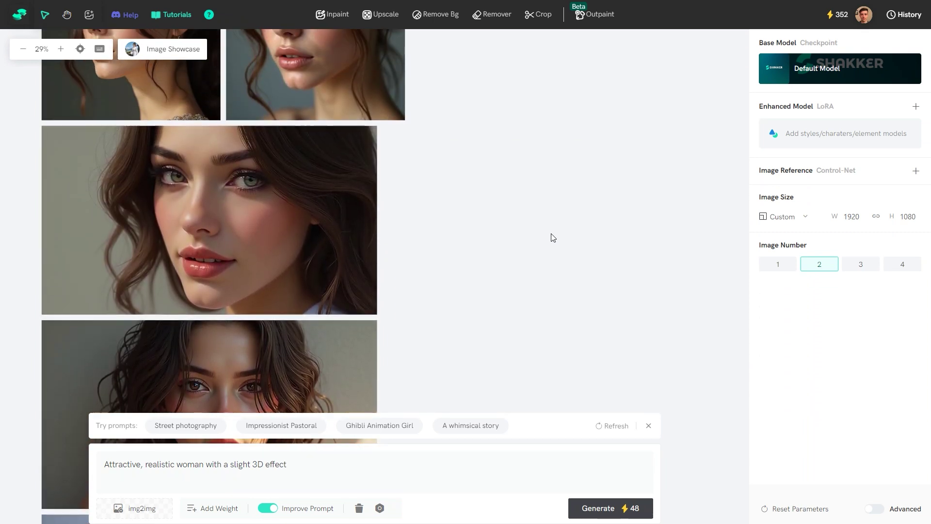
scroll(554, 237, up, 3)
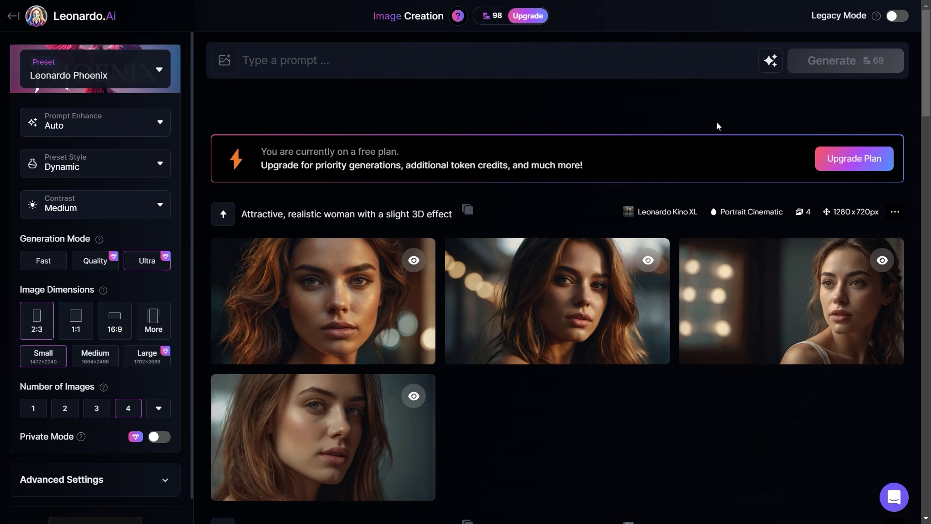
- Apply the Portrait Perfect preset at 16:9 and expand Advanced Settings to show the model
click(128, 70)
click(267, 434)
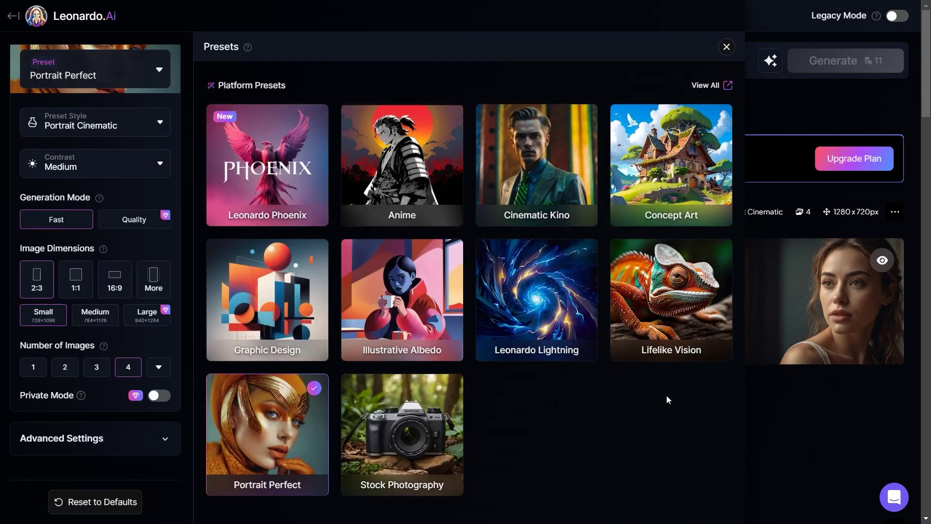
click(727, 48)
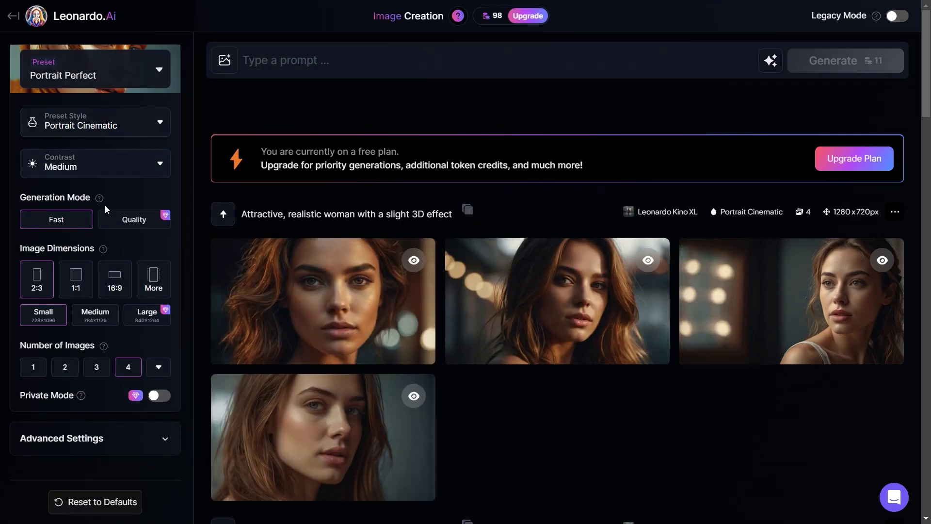
click(111, 282)
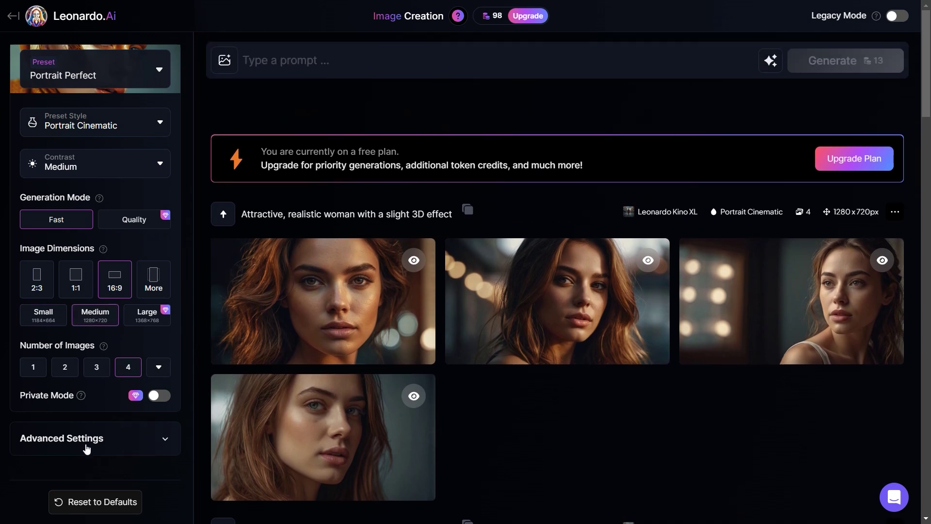
click(86, 447)
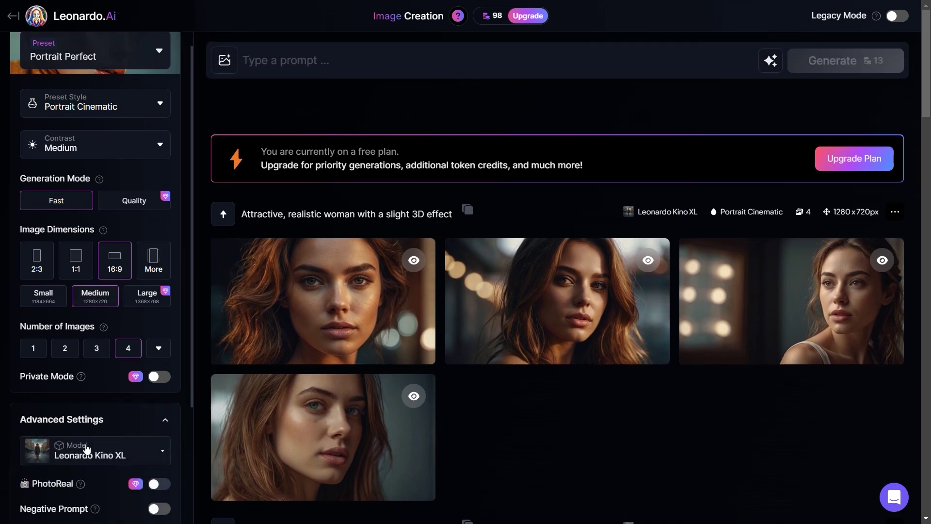
- Paste the realistic 3D-effect woman prompt and generate four portraits
click(328, 66)
text(Attractive, realistic woman with a slight 3D effect)
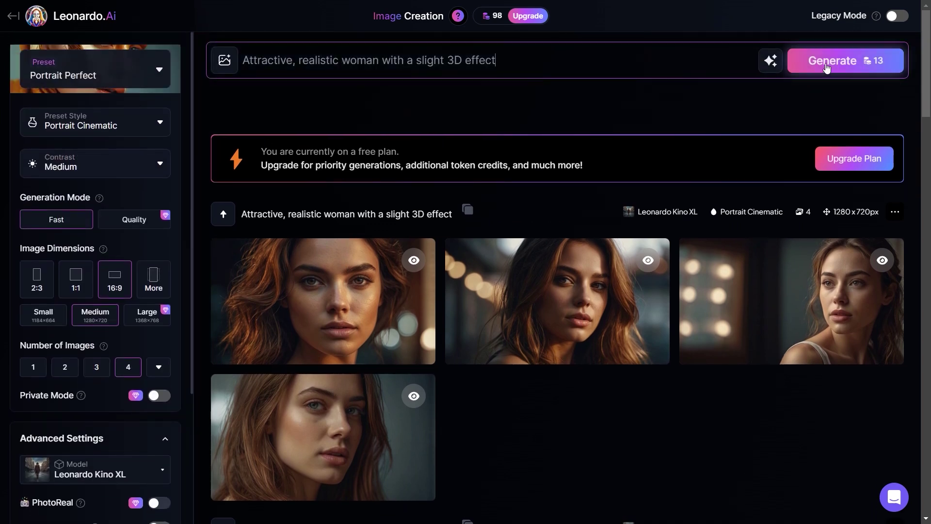
click(825, 61)
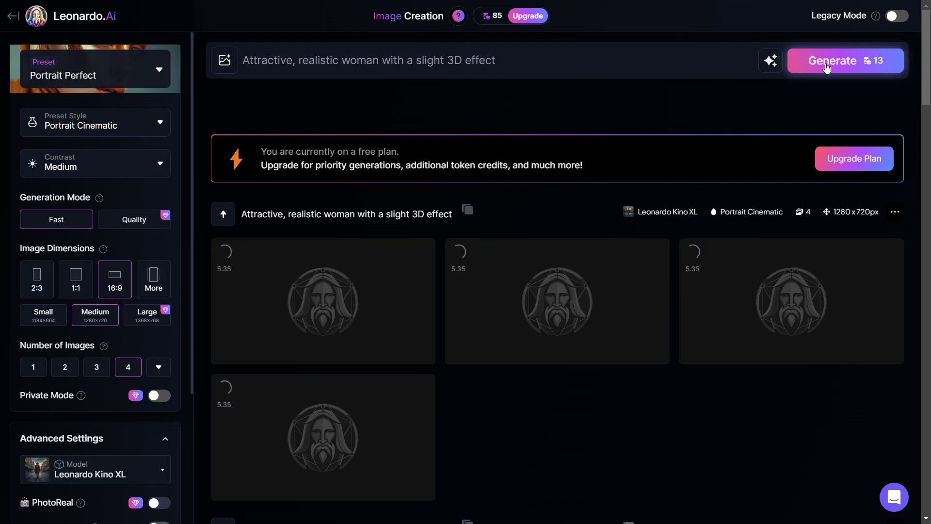
- Step through the four new portraits in the enlarged viewer
click(566, 337)
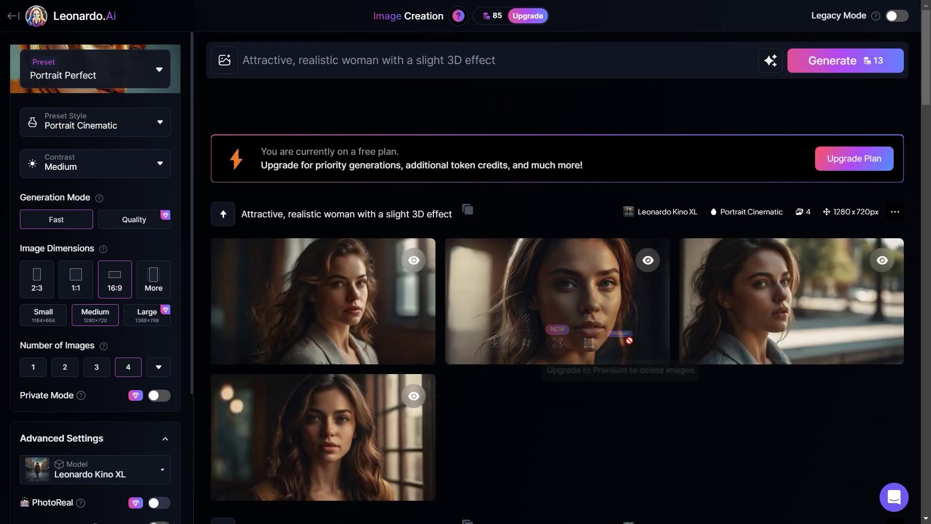
click(388, 290)
click(871, 281)
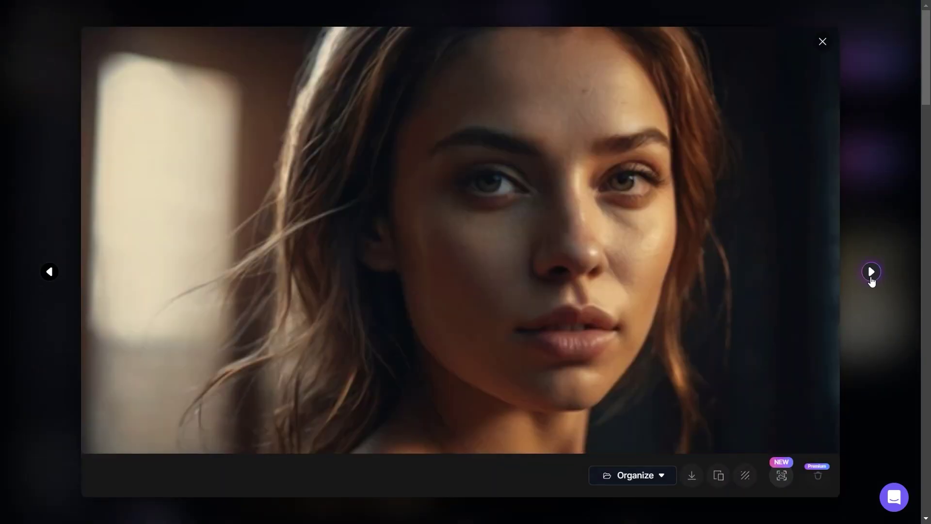
click(871, 280)
click(872, 280)
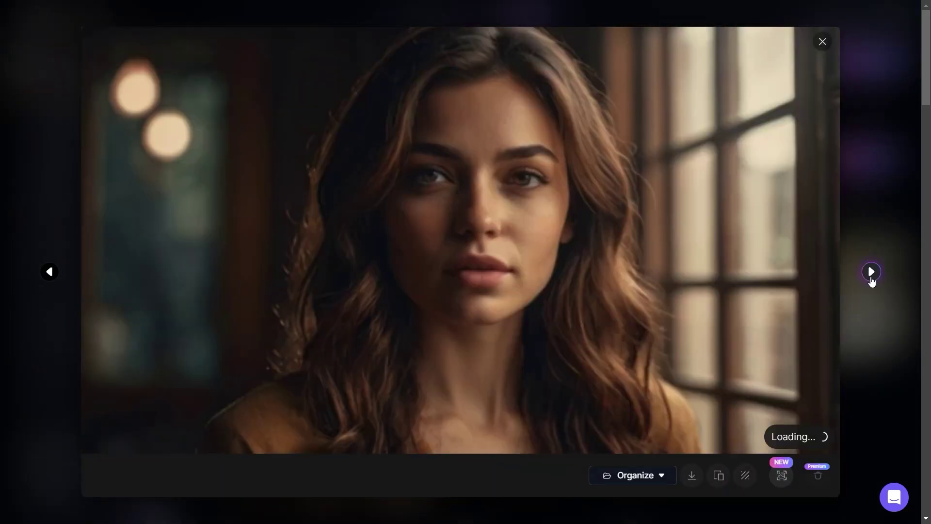
- Close the Leonardo viewer and set Krea's image aspect ratio to 16:9
click(823, 43)
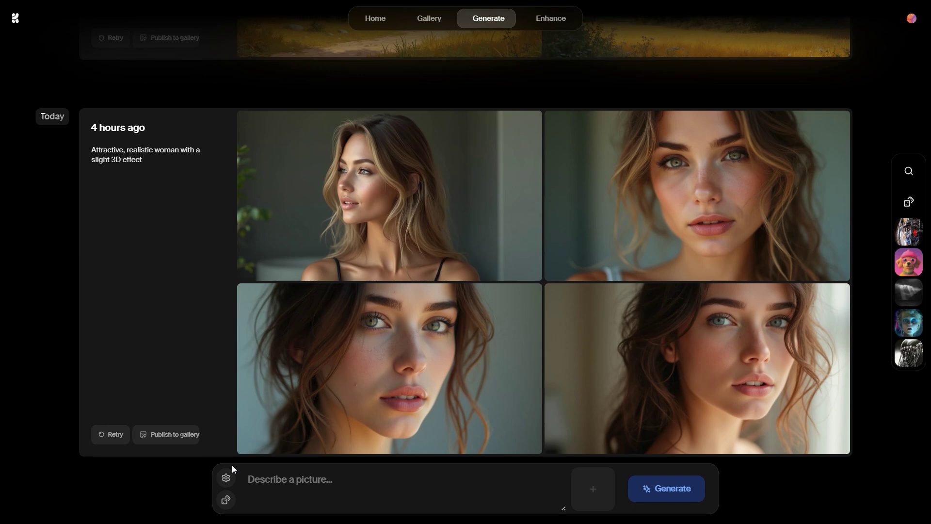
click(226, 479)
click(407, 387)
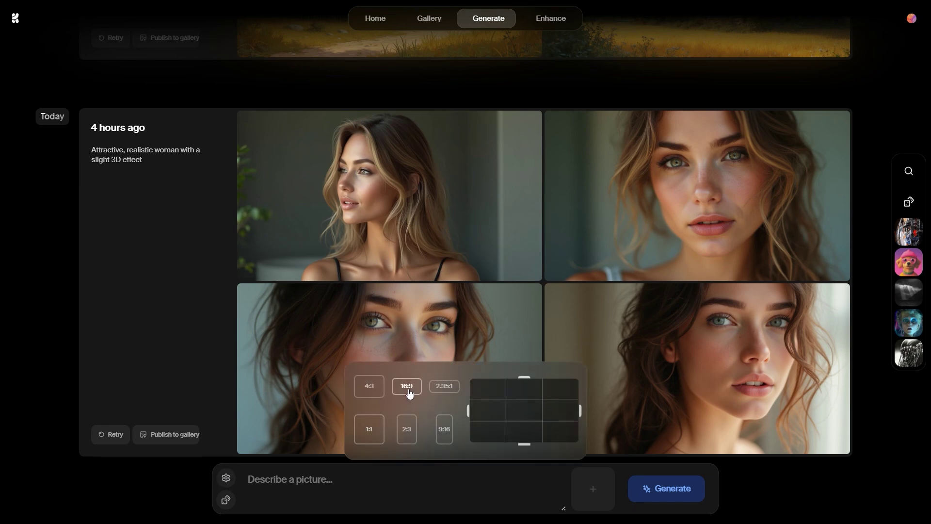
click(346, 471)
- Paste the portrait prompt, generate, and view the anime-style result enlarged
text(Attractive, realistic woman with a slight 3D effect)
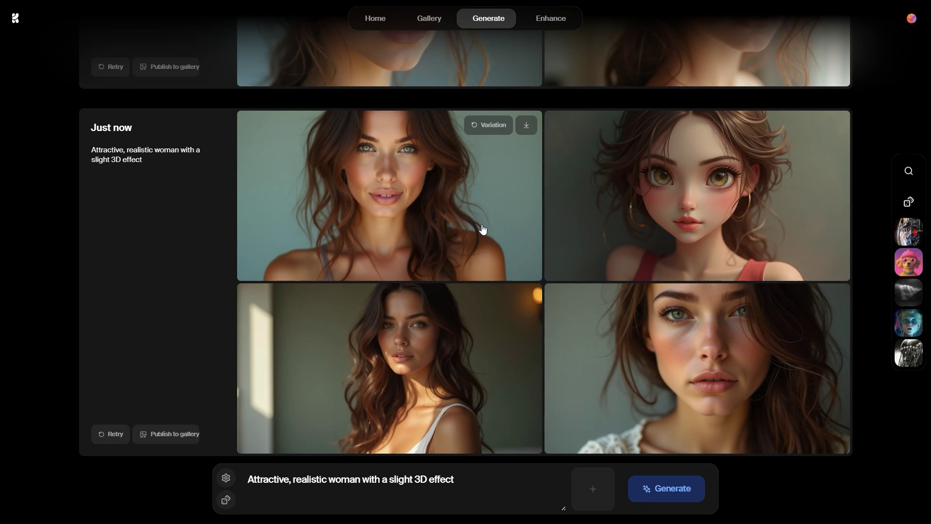
click(483, 229)
key(Right)
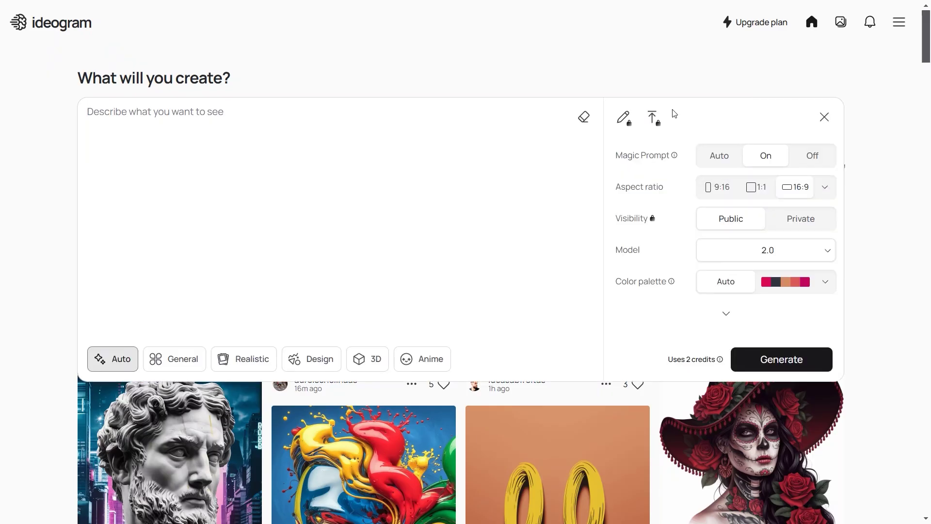
- Paste the prompt, generate four portraits, and open the first one's detail page
text(Attractive, realistic woman with a slight 3D effect)
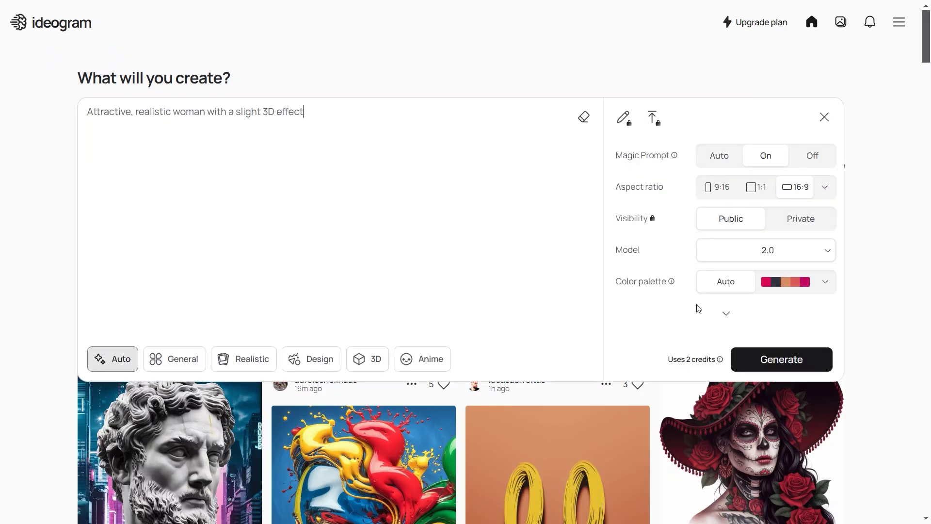
click(782, 358)
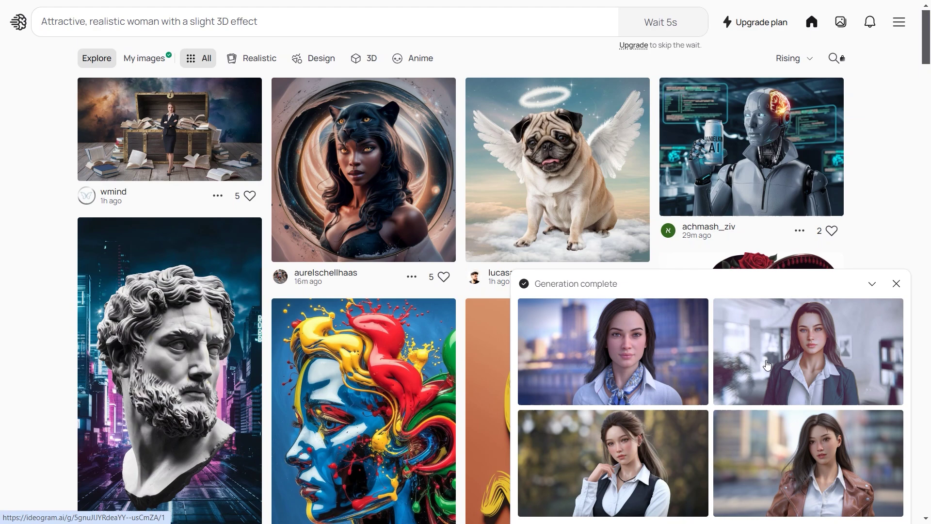
click(666, 369)
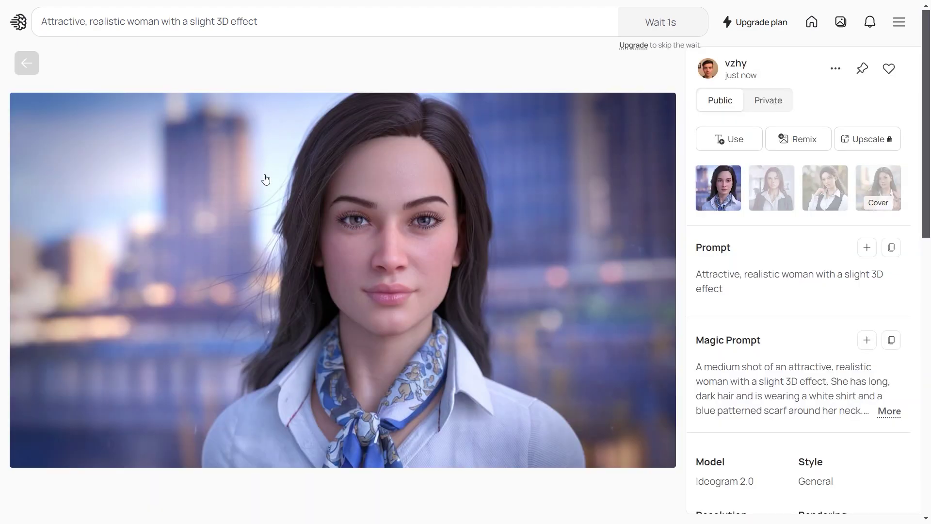
- Browse the blazer, third, and leather-jacket portraits on the detail page
click(769, 198)
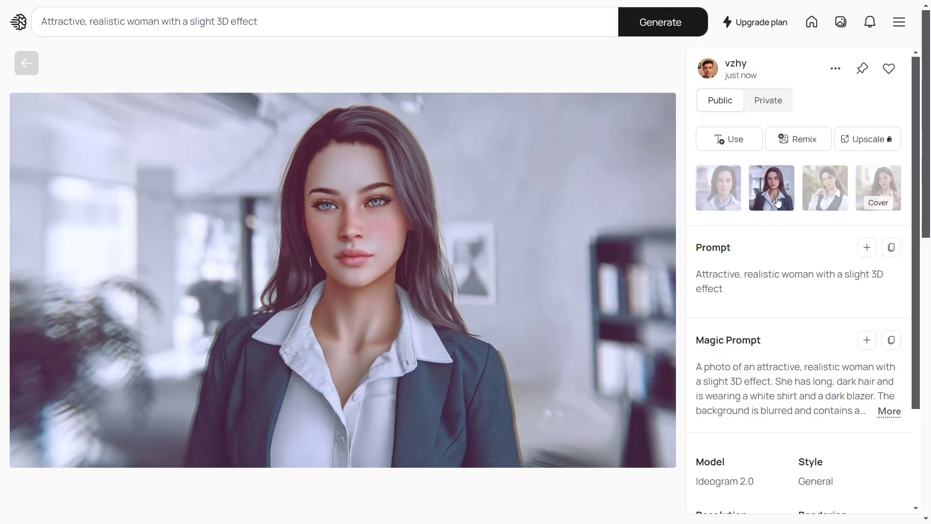
click(834, 204)
click(879, 191)
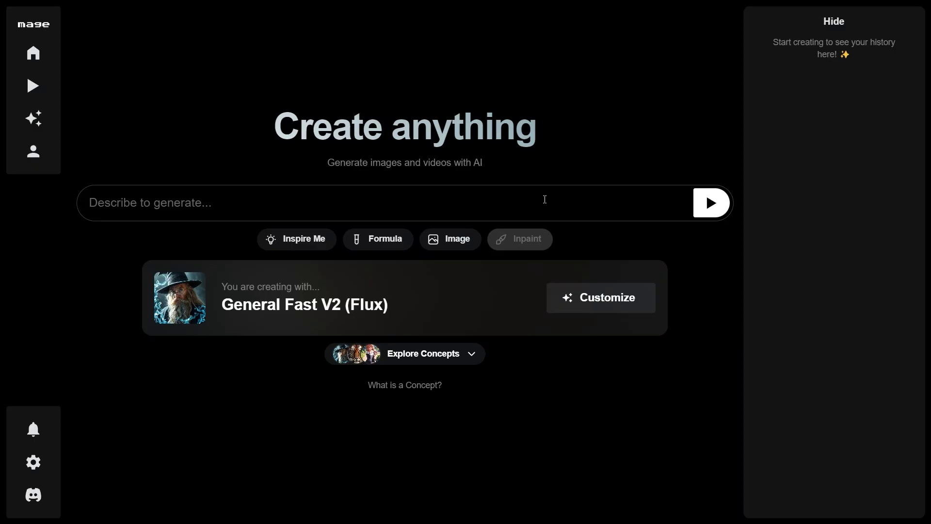
- Paste the 3D-effect woman prompt, check 16:9 under Customize, and generate a portrait
click(545, 199)
text(Attractive, realistic woman with a slight 3D effect)
click(579, 293)
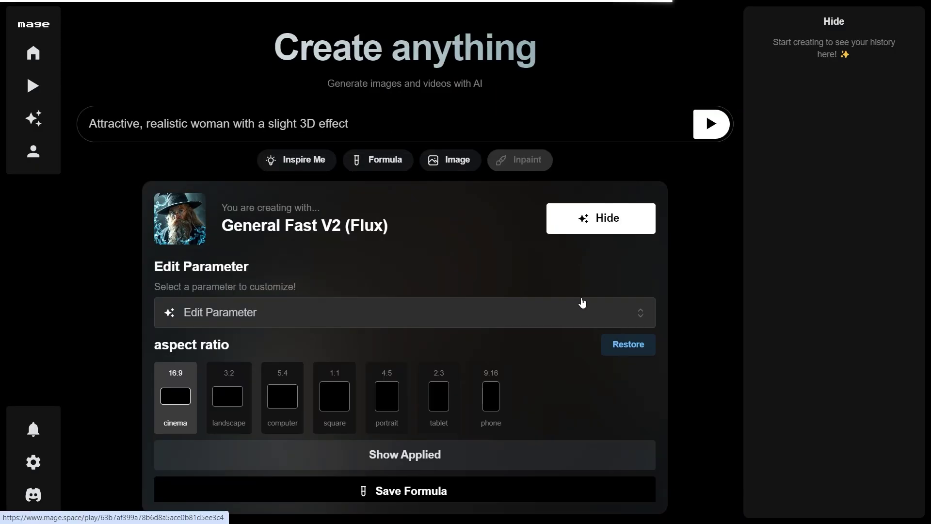
scroll(323, 402, down, 1)
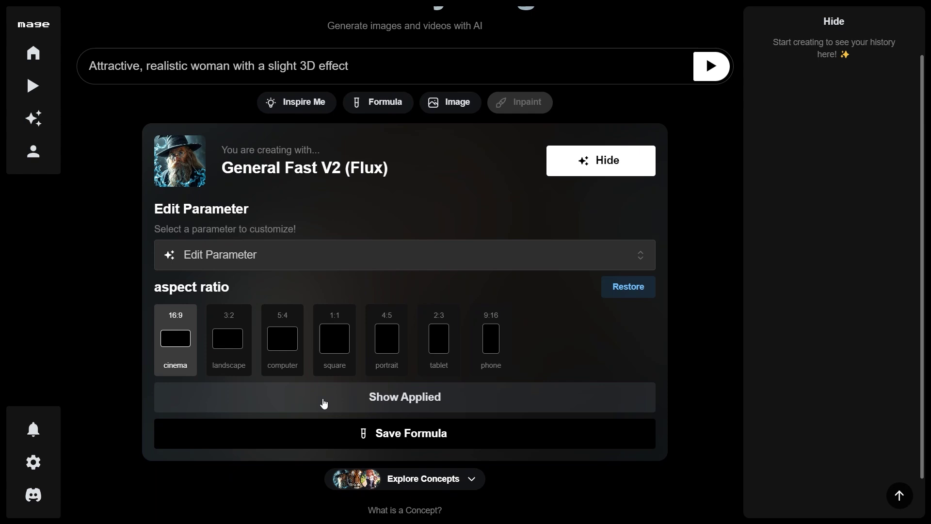
scroll(323, 403, up, 1)
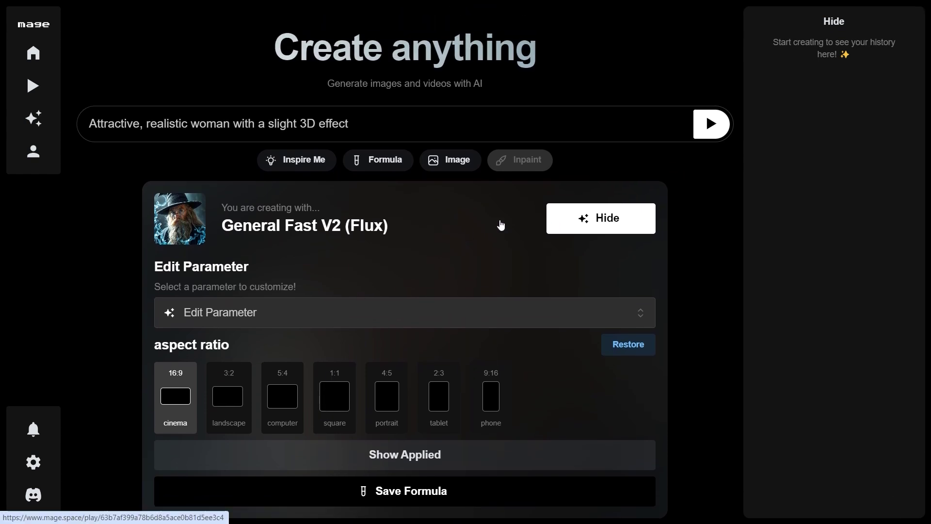
click(711, 125)
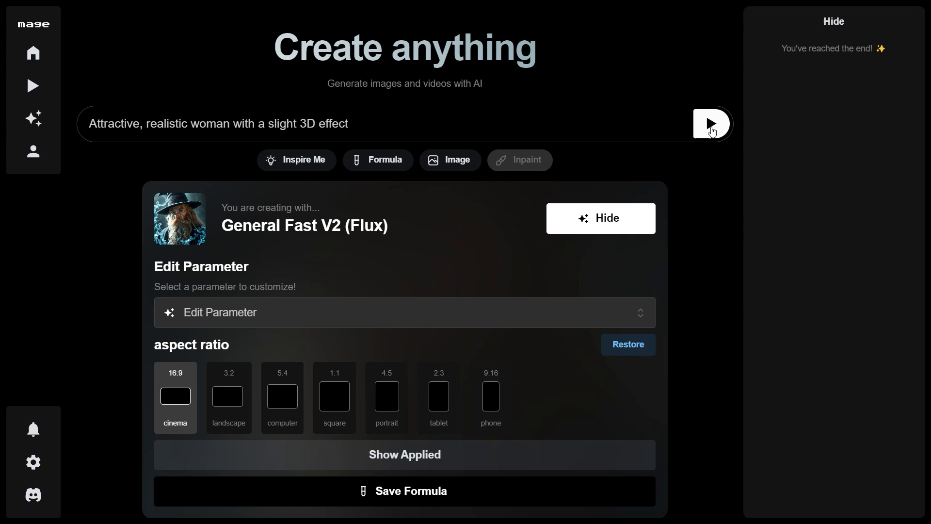
- View the portrait full screen, then generate a second one and open it
scroll(716, 190, down, 2)
scroll(725, 184, up, 2)
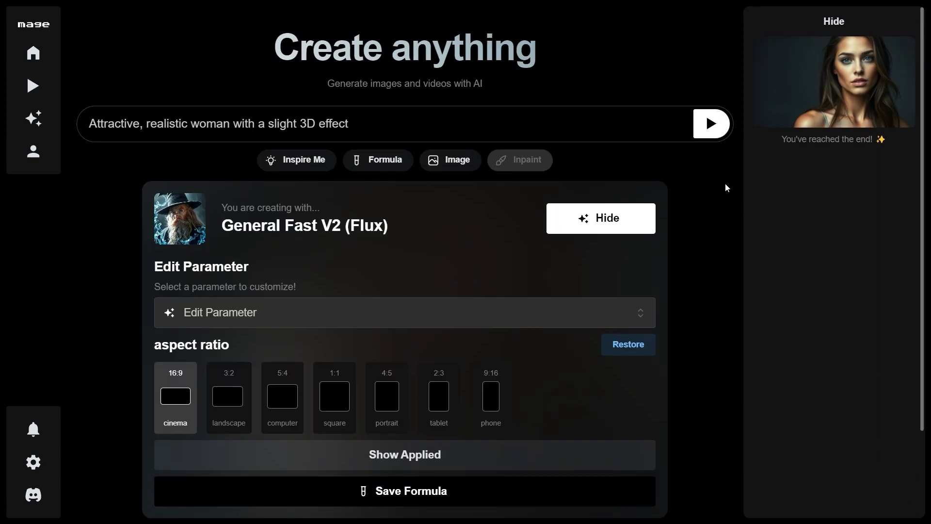
click(845, 84)
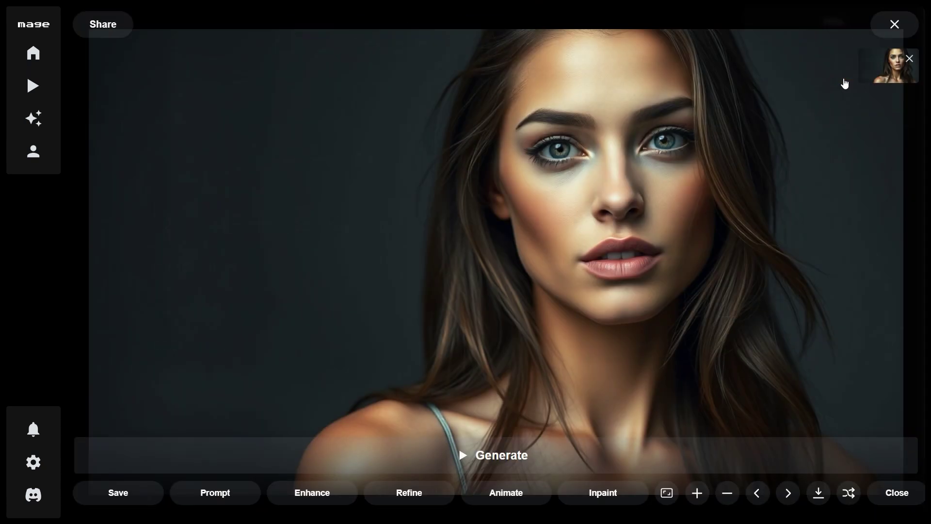
click(894, 25)
click(711, 125)
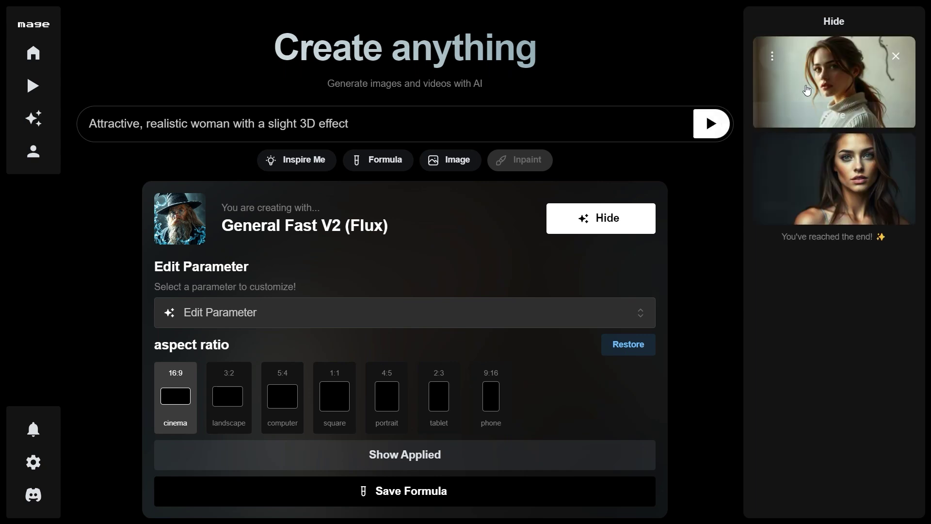
click(807, 91)
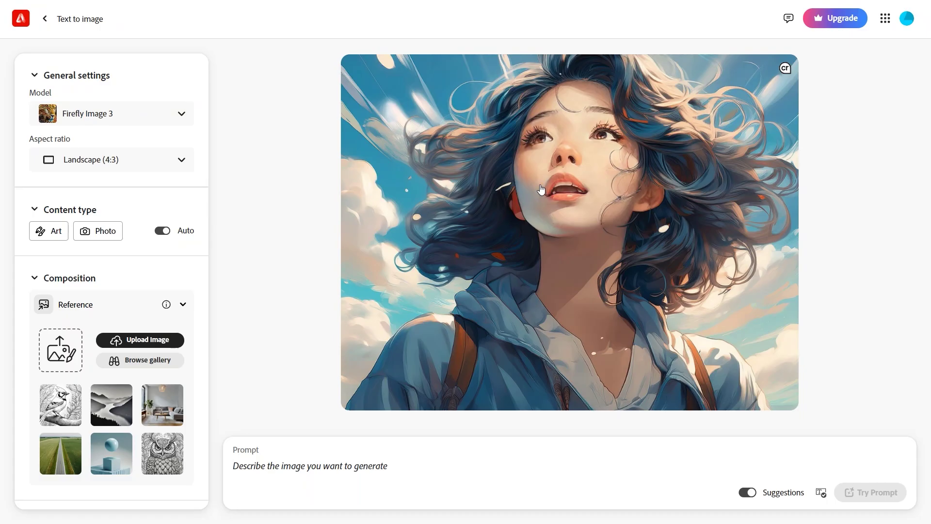
- Set Widescreen (16:9) and Art content type, paste the prompt, and generate
click(180, 165)
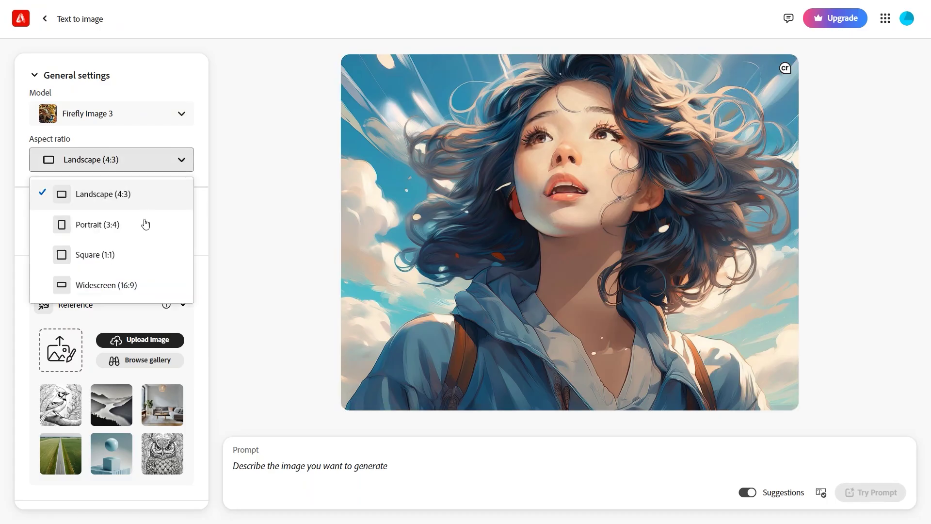
click(125, 287)
click(51, 238)
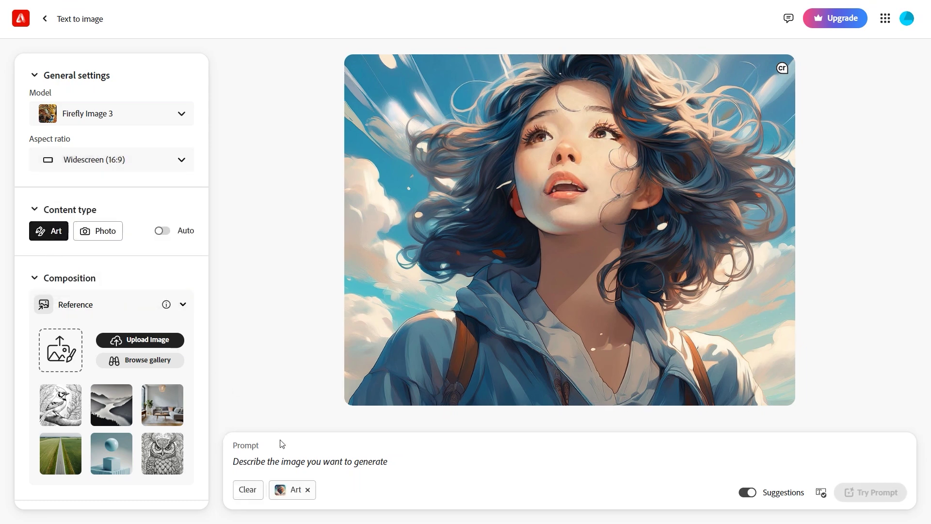
text(Attractive, realistic woman with a slight 3D effect)
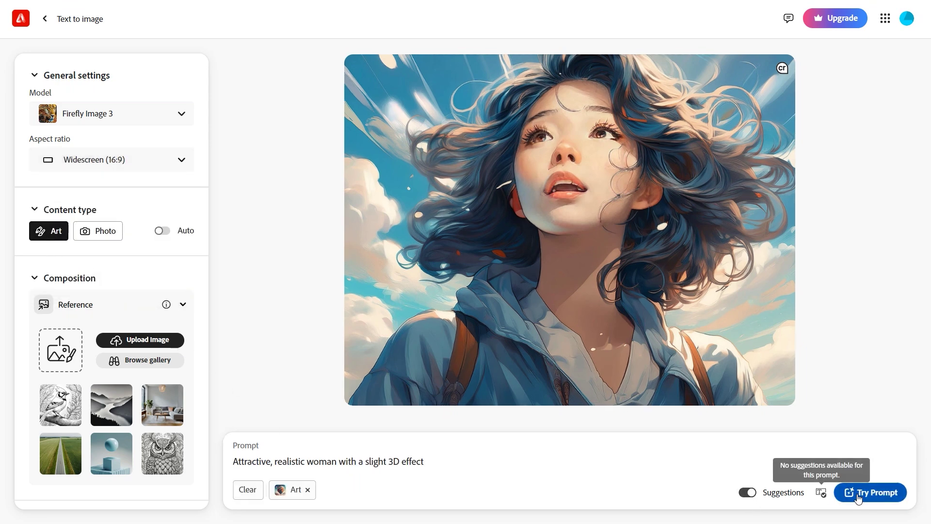
click(858, 494)
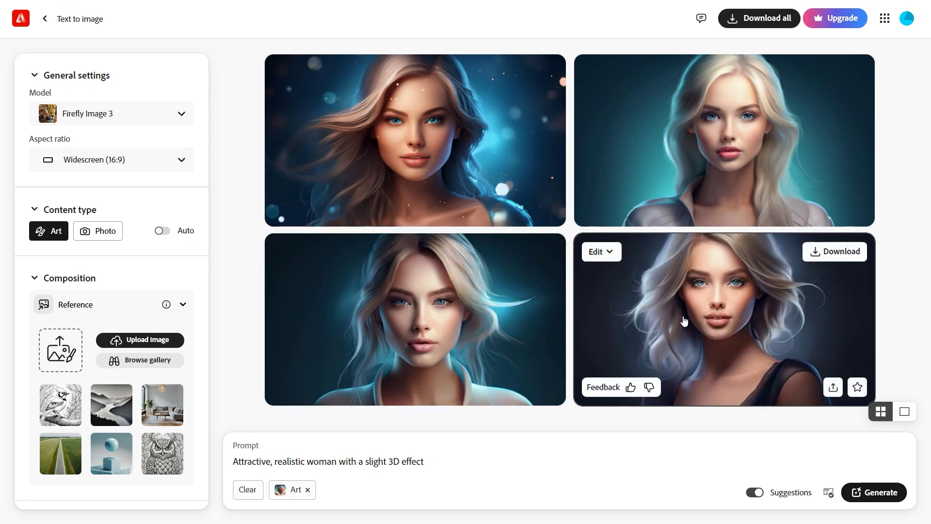
- Step through the generated portraits at full size, then close the lightbox
click(529, 162)
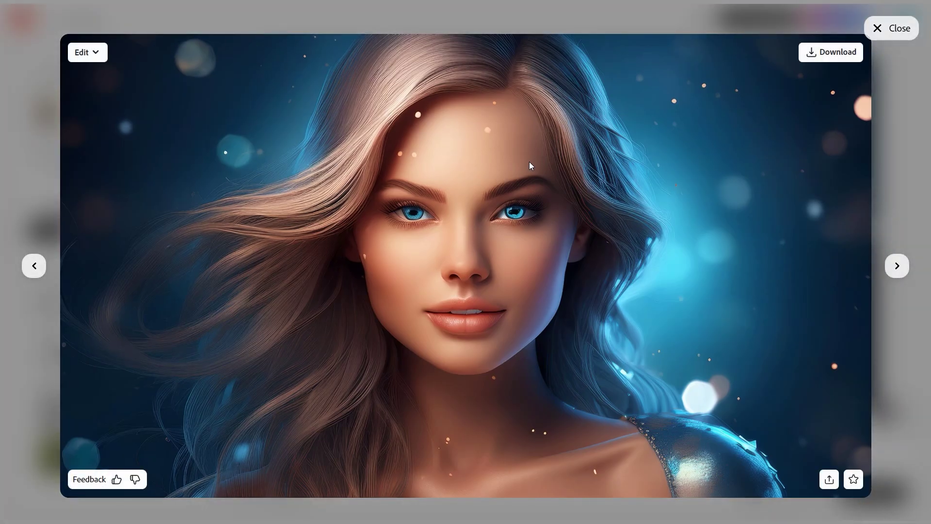
key(Right)
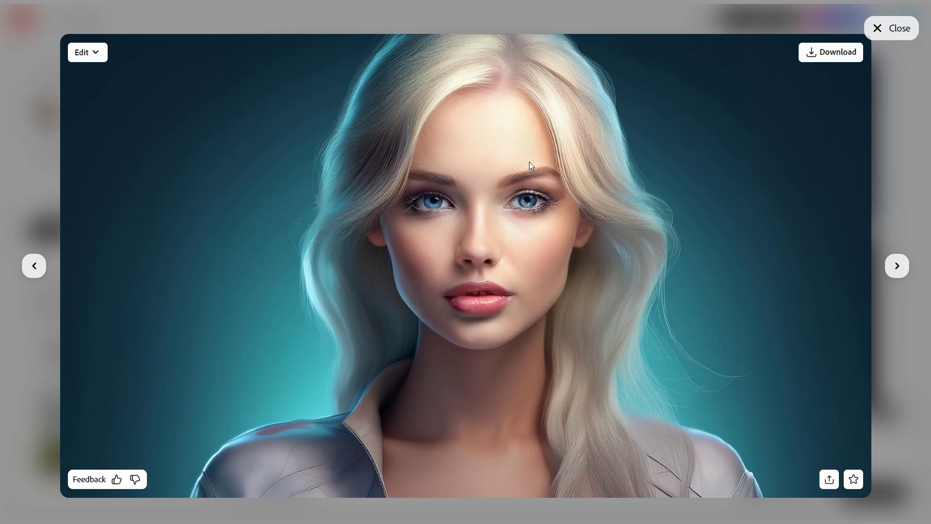
key(Right)
key(Right)
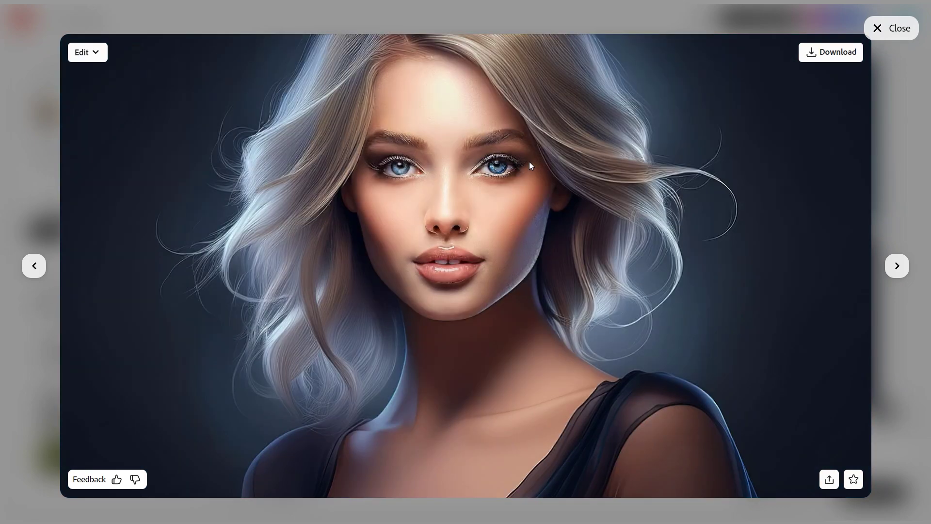
click(891, 28)
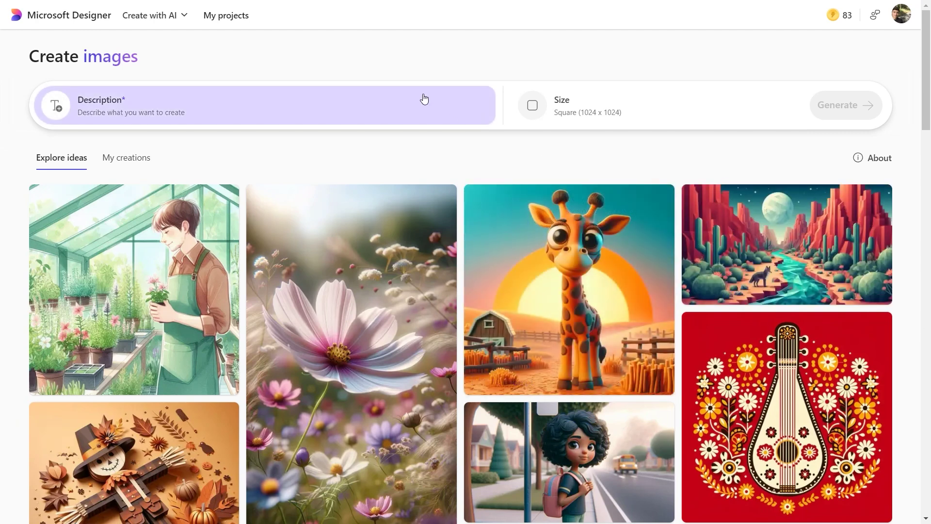
- Paste the realistic 3D-effect woman prompt into the Description box
click(424, 99)
click(413, 154)
text(Attractive, realistic woman with a slight 3D effect)
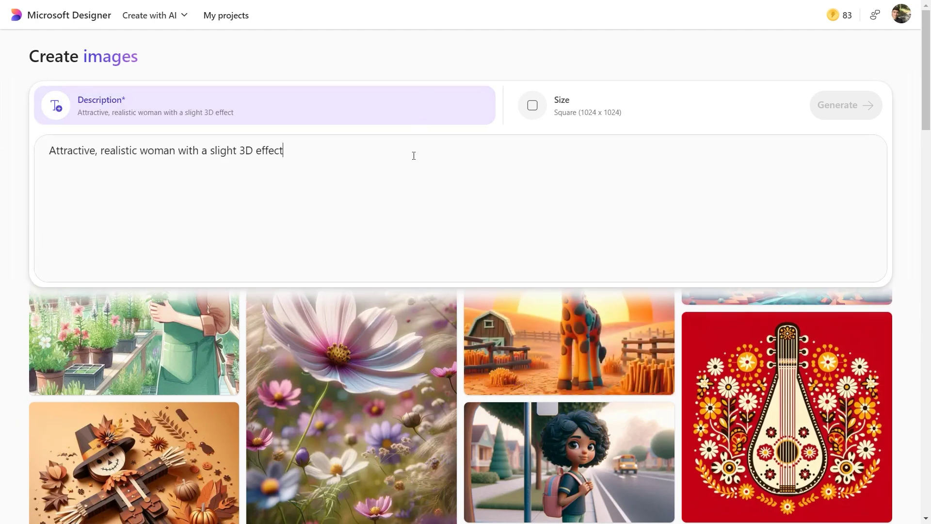
- Choose Wide (1792 x 1024), generate, and view the first two results
click(592, 123)
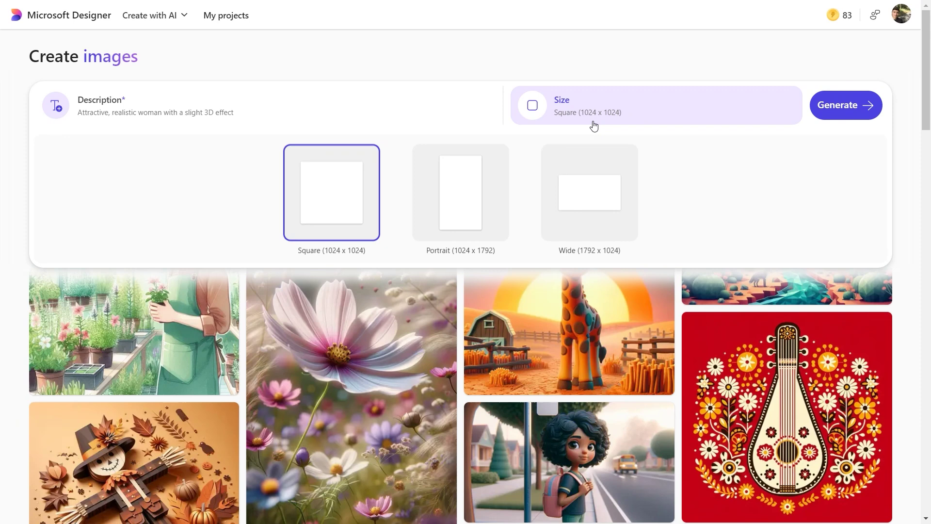
click(568, 206)
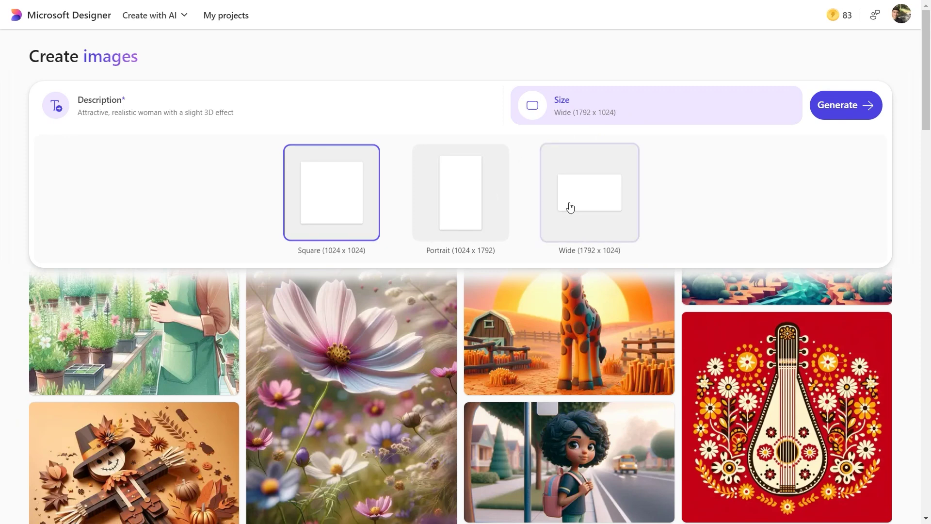
click(846, 114)
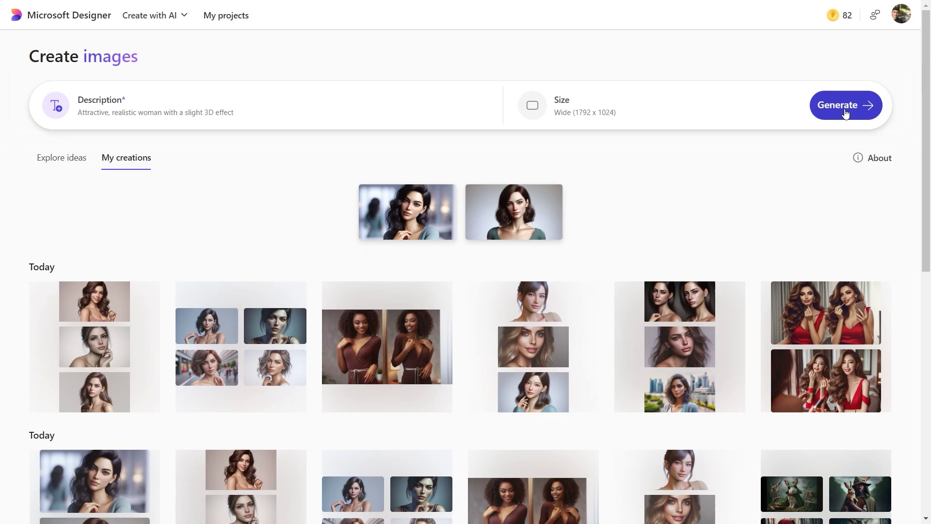
click(430, 214)
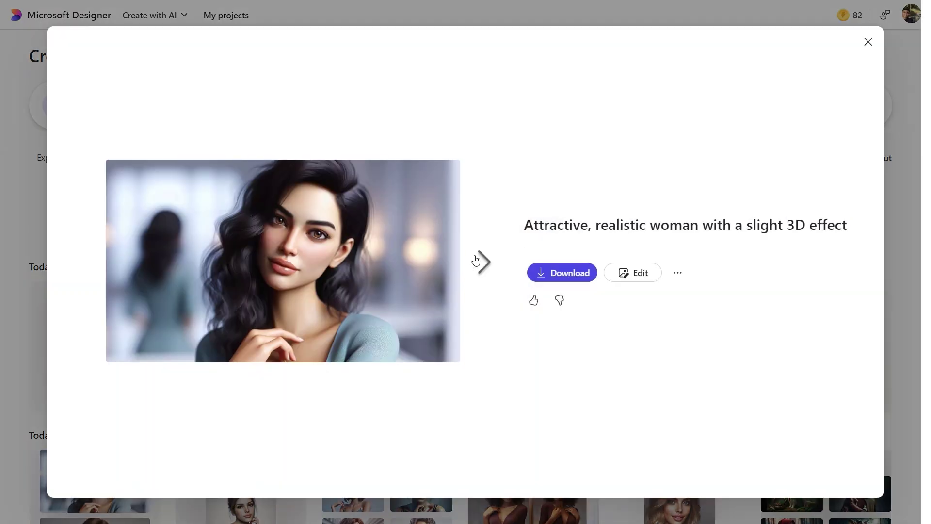
click(483, 264)
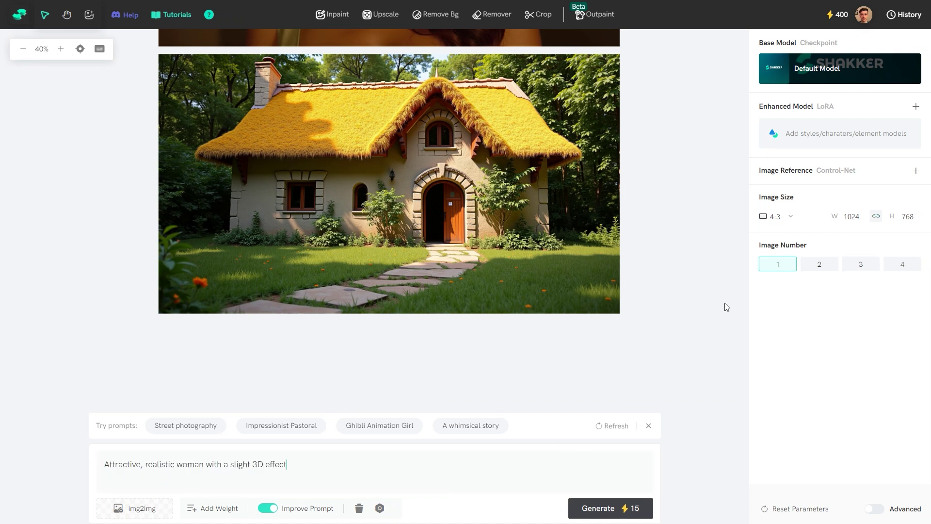
- Generate two Custom-size 1920 × 1080 images of the 3D-effect woman and select the first result
click(784, 216)
click(786, 310)
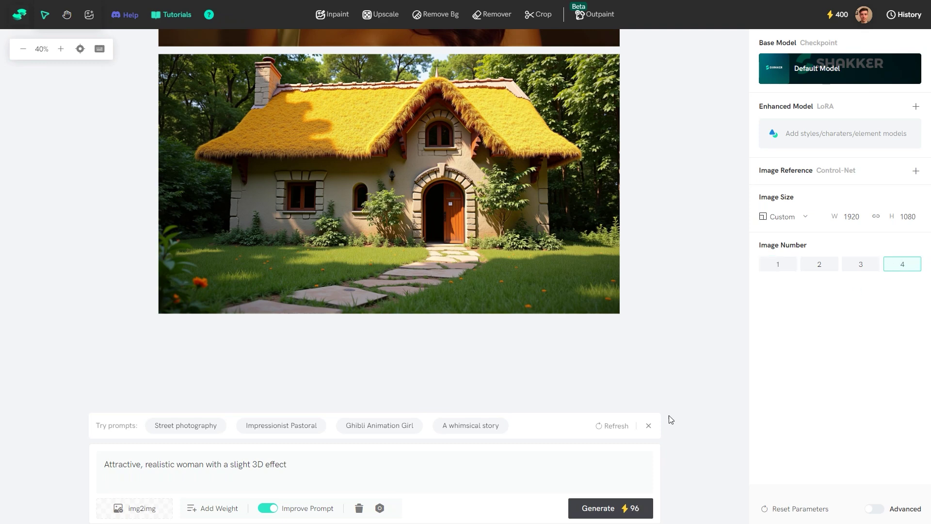
click(599, 509)
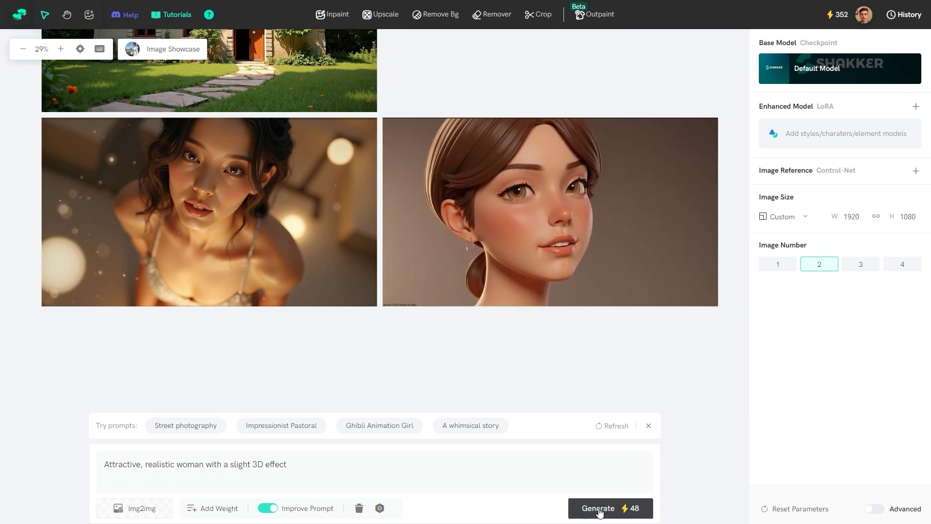
click(352, 225)
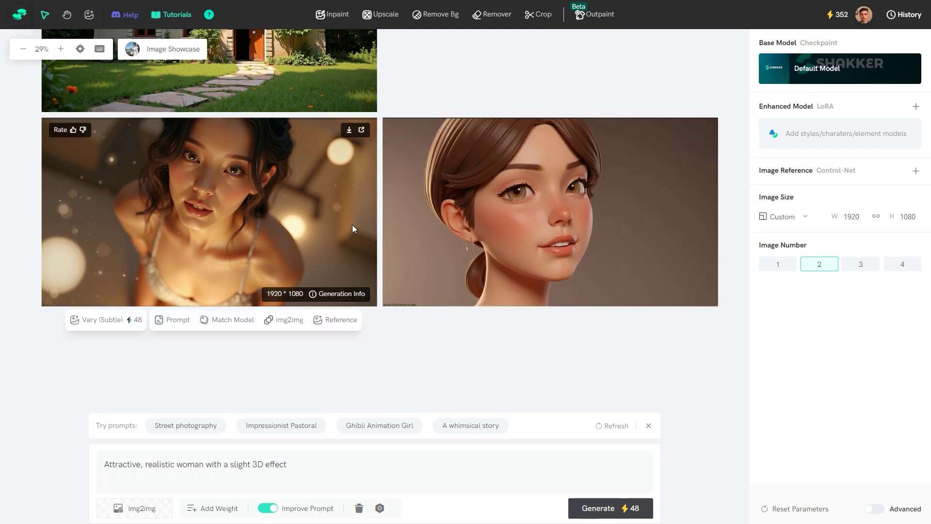
mouse_move(421, 236)
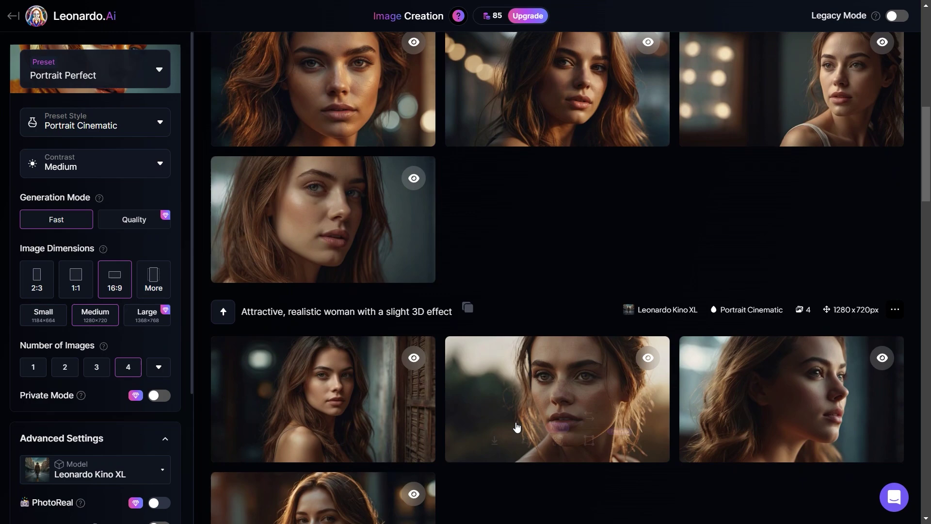
scroll(516, 421, down, 7)
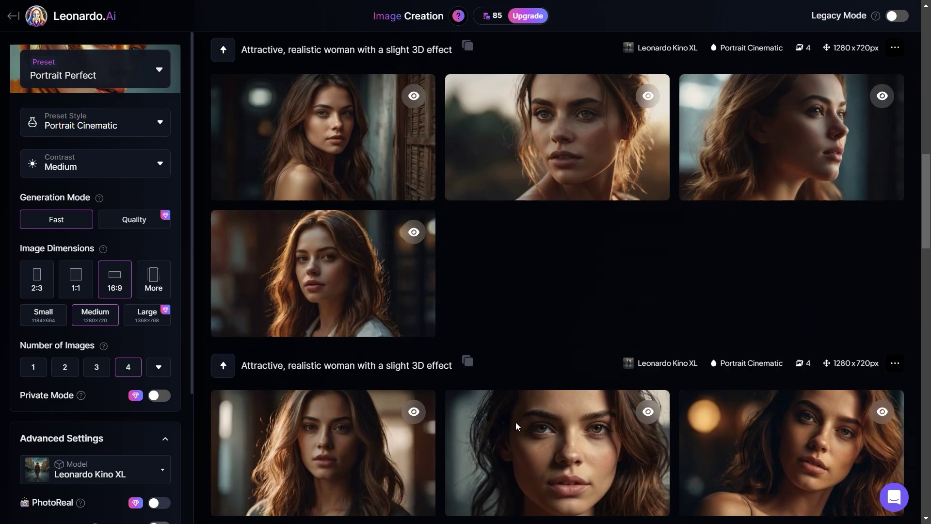
scroll(549, 426, down, 6)
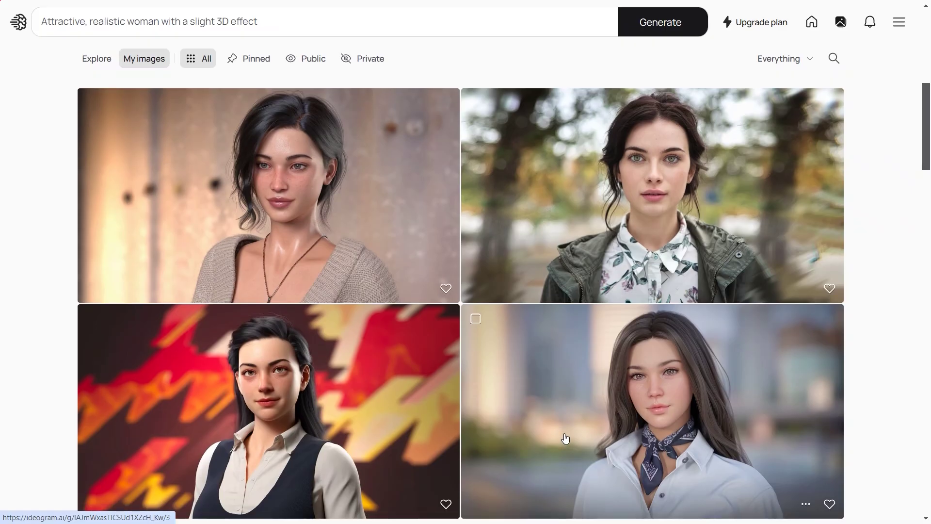
scroll(566, 438, down, 10)
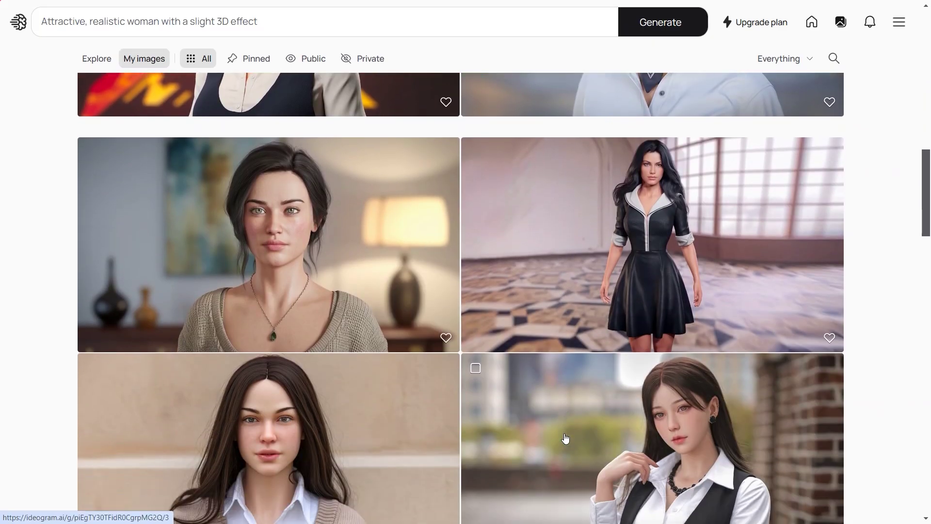
scroll(565, 438, down, 8)
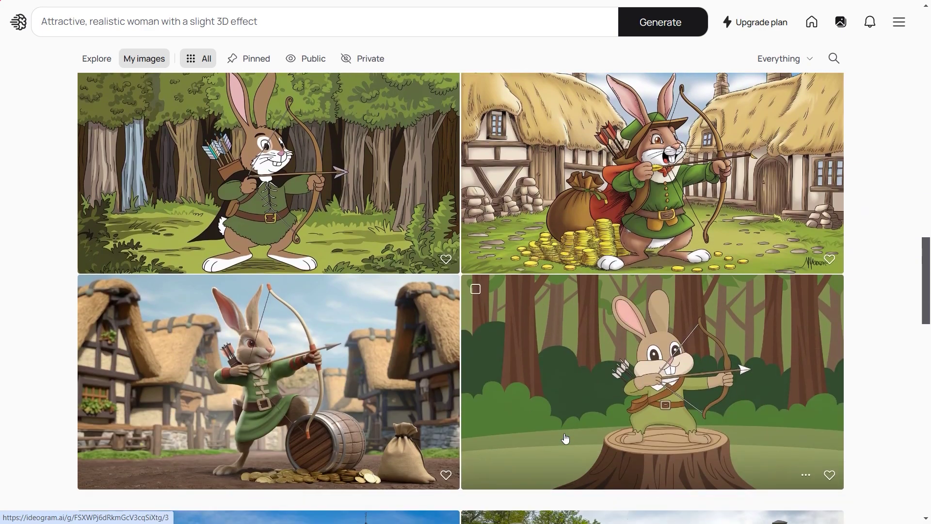
scroll(565, 437, down, 5)
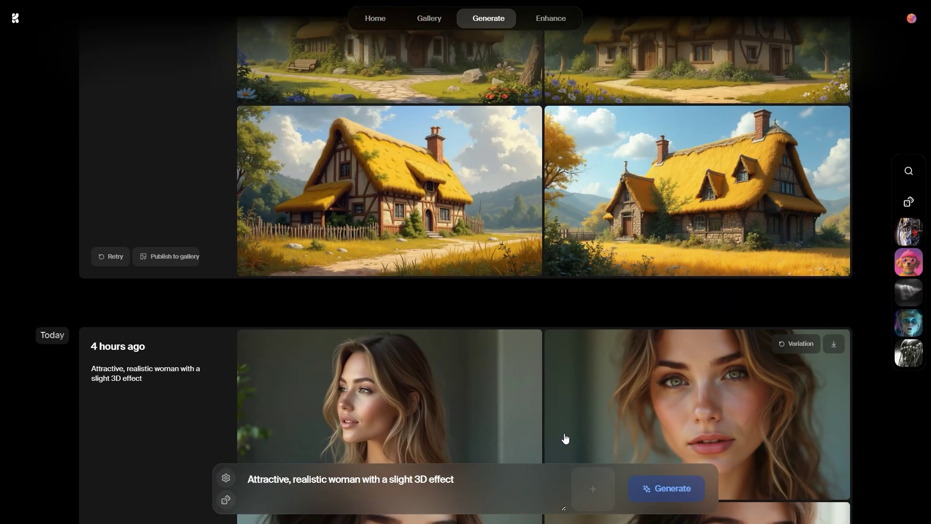
scroll(566, 438, up, 3)
scroll(565, 438, up, 12)
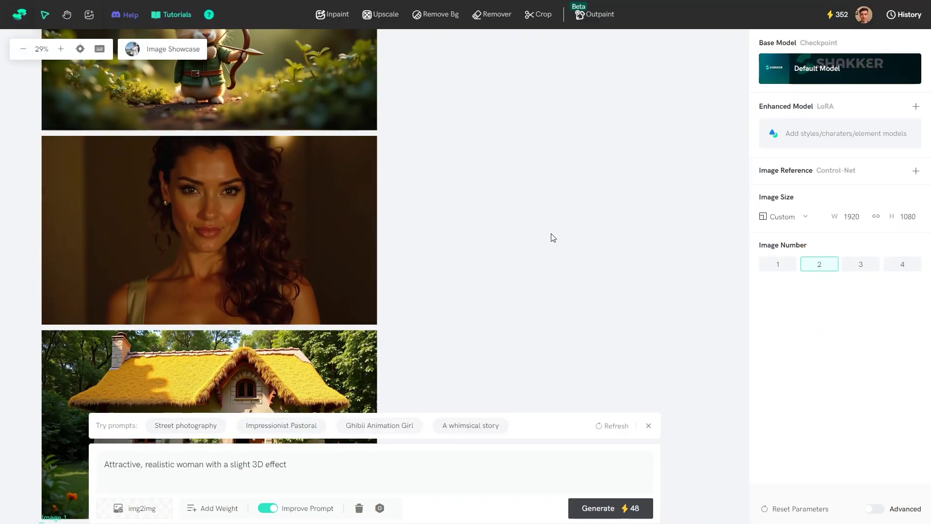
scroll(553, 237, up, 10)
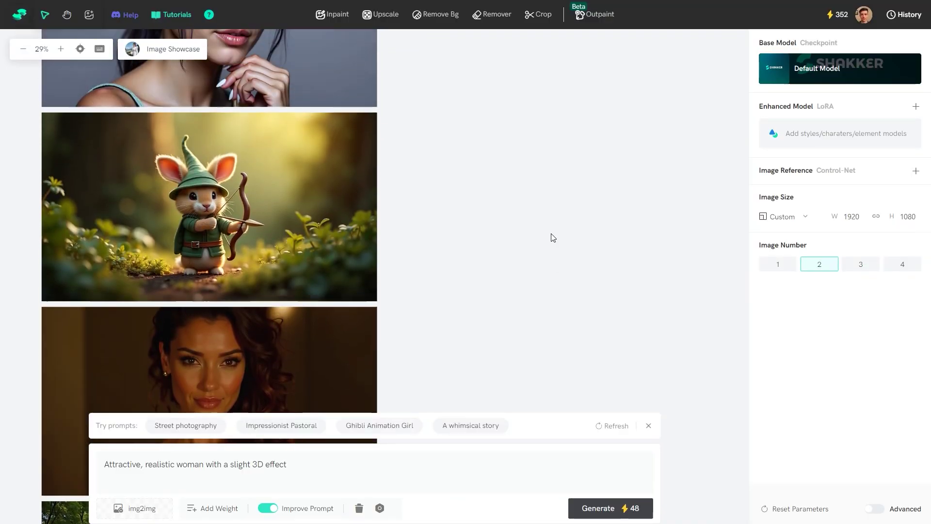